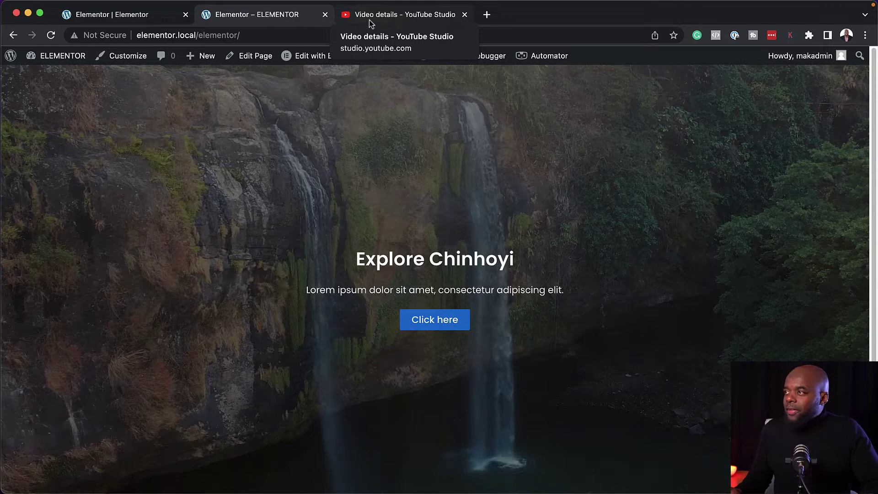
- Copy the waterfall video's link from its YouTube Studio details page
{"action": "left_click", "coordinate": [371, 16]}
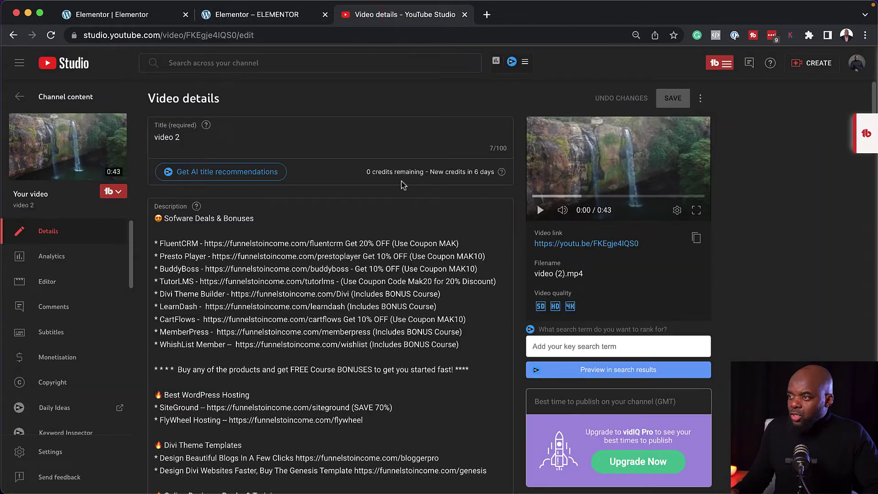
{"action": "left_click", "coordinate": [697, 239]}
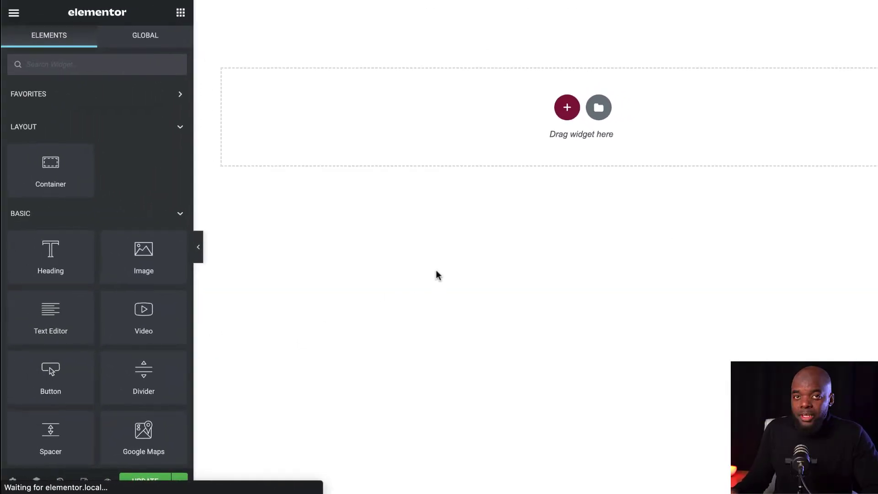
- Insert a new one-column structure into the empty Elementor page
{"action": "left_click", "coordinate": [568, 110]}
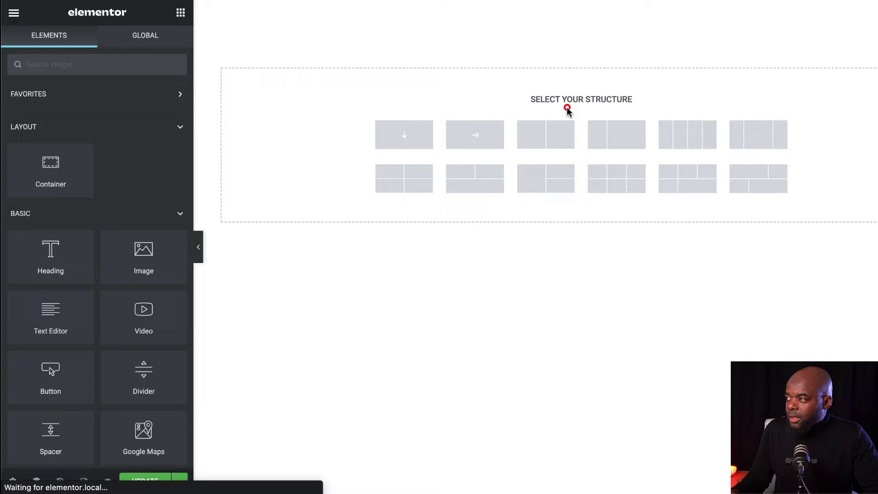
{"action": "left_click", "coordinate": [412, 135]}
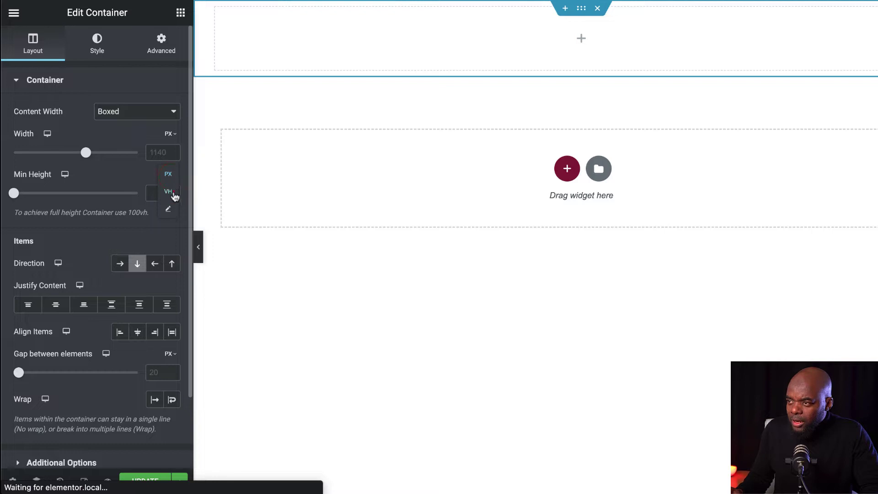
- Set the container's minimum height to 100 VH and justify its content to center
{"action": "left_click", "coordinate": [174, 192]}
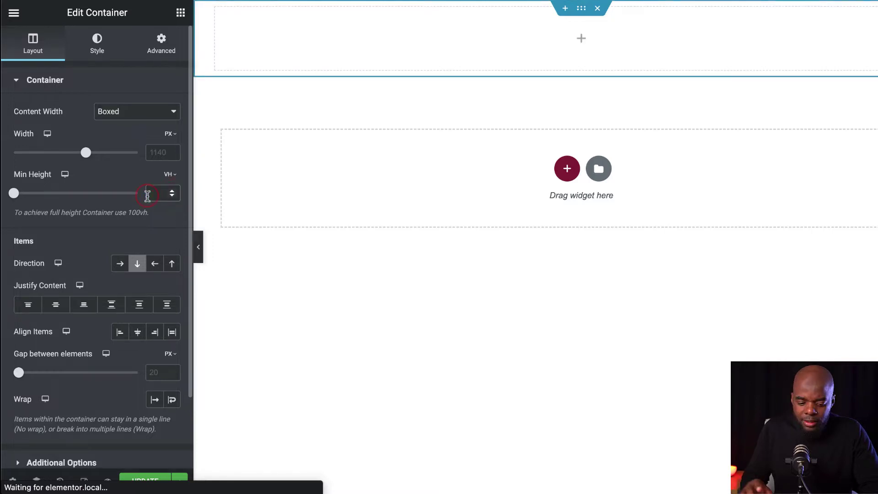
{"action": "type", "text": "100"}
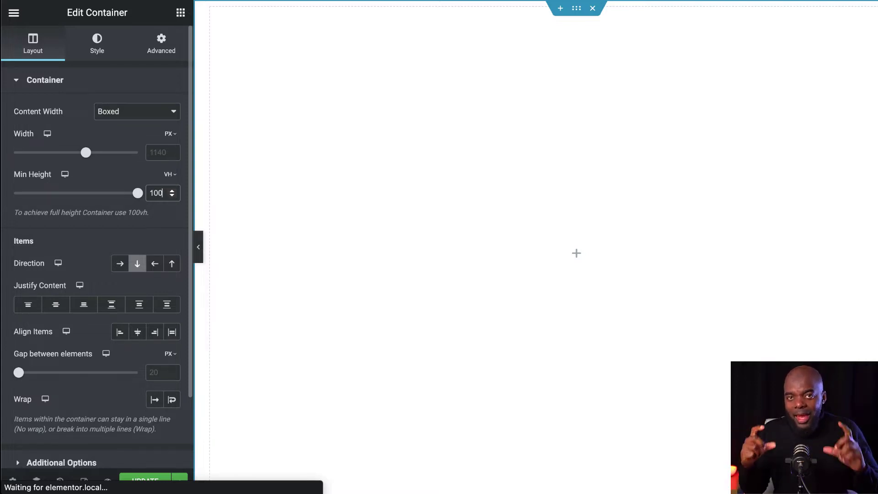
{"action": "left_click", "coordinate": [56, 306]}
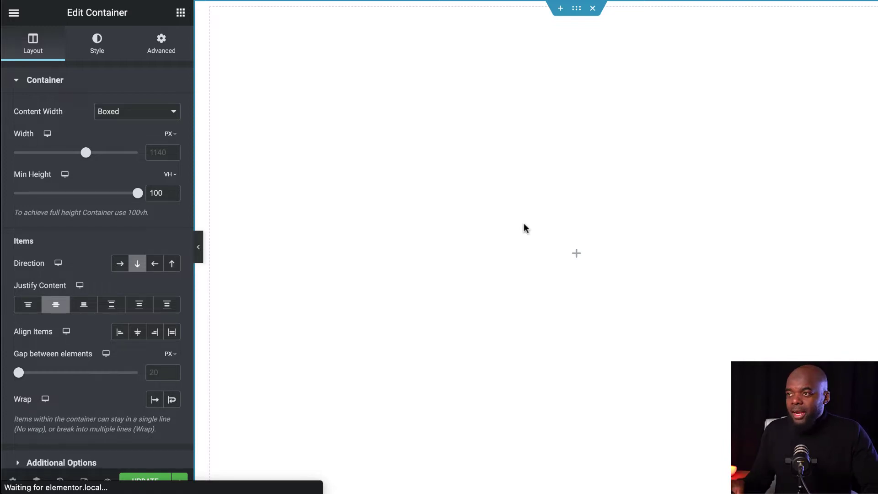
- Set the container's background type to Video using the pasted YouTube waterfall link
{"action": "left_click", "coordinate": [102, 46]}
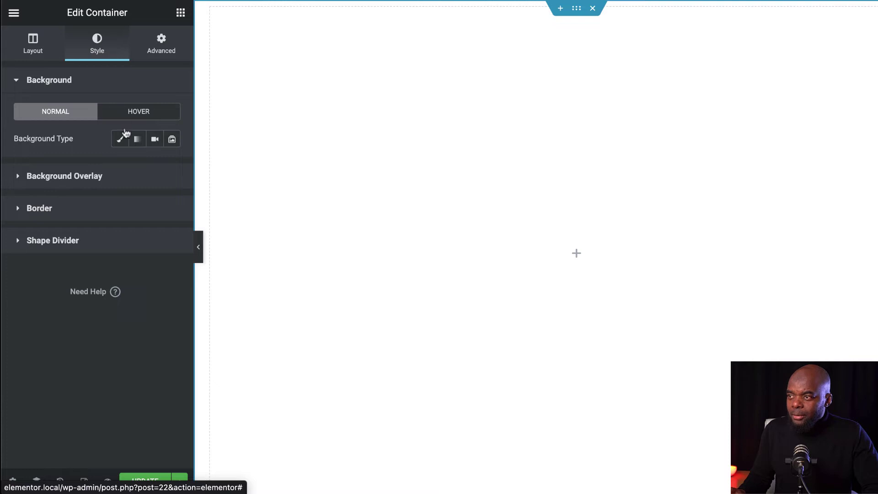
{"action": "left_click", "coordinate": [156, 141]}
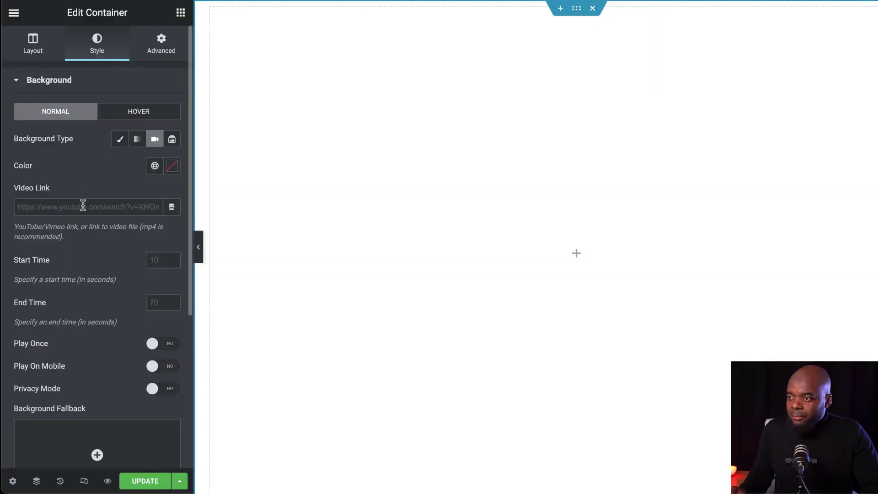
{"action": "key", "text": "ctrl+v"}
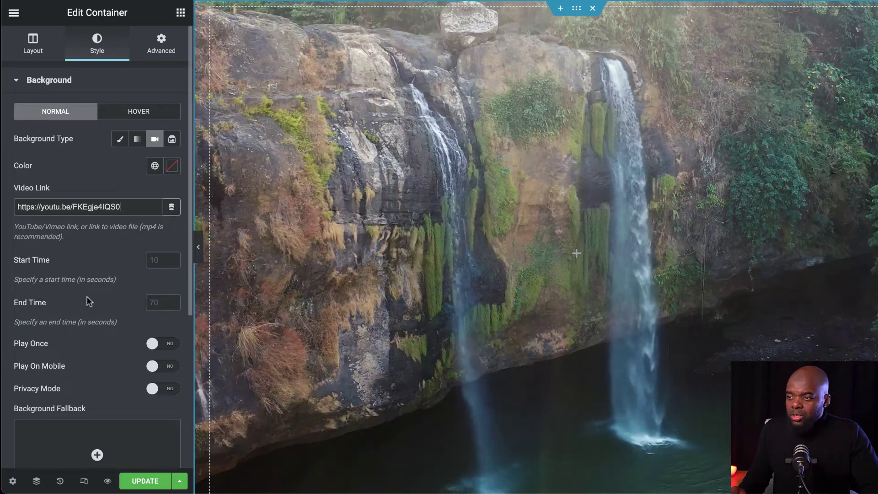
- Add a classic black #000000 background overlay at 0.5 opacity, then update the page
{"action": "scroll", "coordinate": [108, 311], "scroll_direction": "down", "scroll_amount": 1}
{"action": "scroll", "coordinate": [108, 312], "scroll_direction": "down", "scroll_amount": 5}
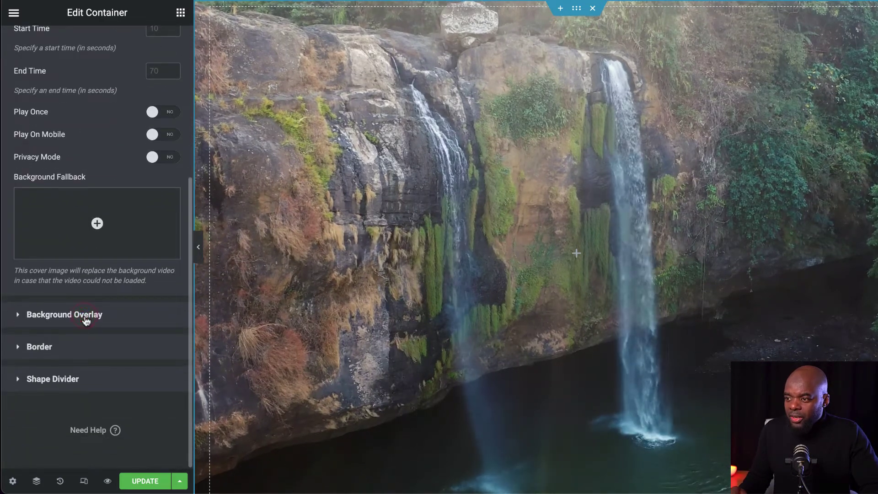
{"action": "left_click", "coordinate": [86, 315]}
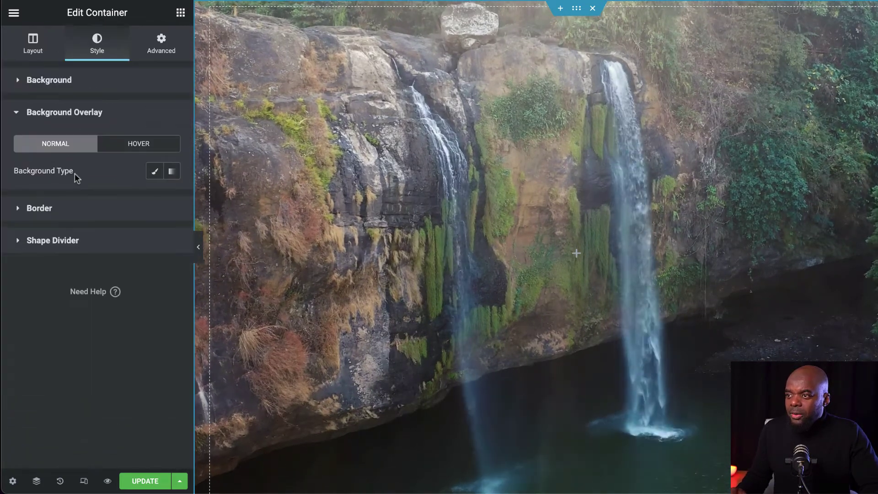
{"action": "left_click", "coordinate": [155, 172]}
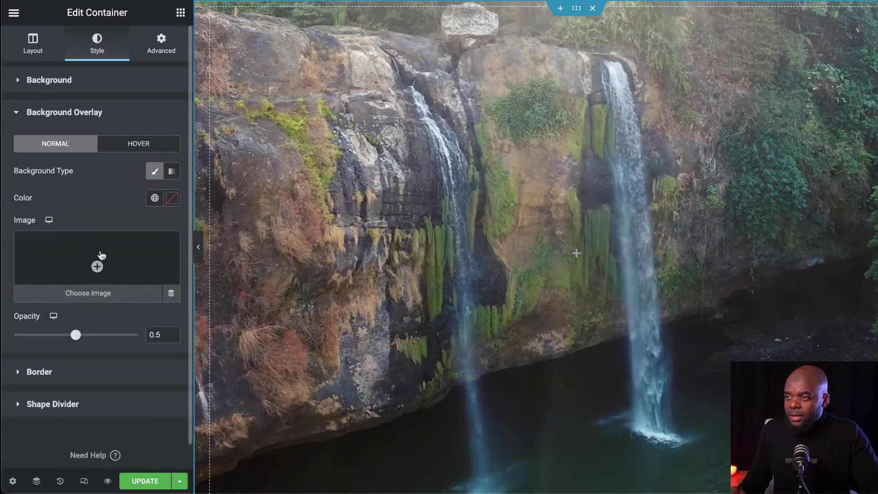
{"action": "left_click", "coordinate": [170, 198]}
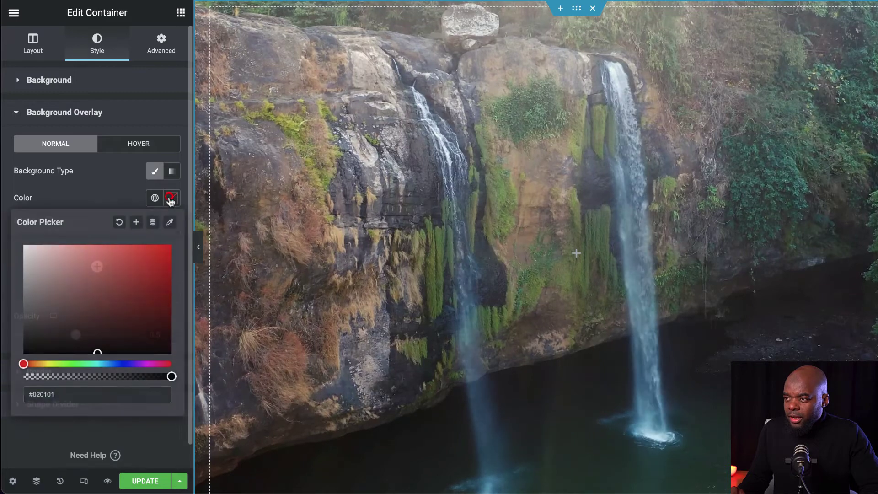
{"action": "left_click", "coordinate": [76, 310]}
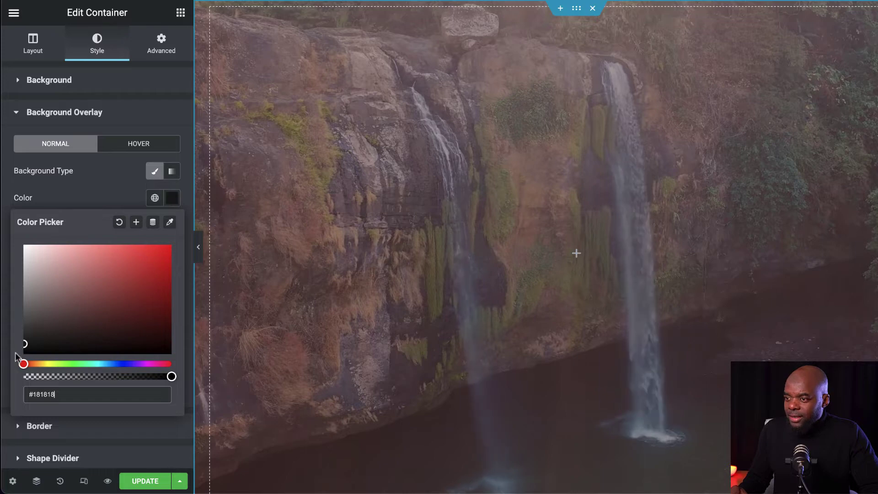
{"action": "left_click_drag", "start_coordinate": [16, 355], "coordinate": [13, 367]}
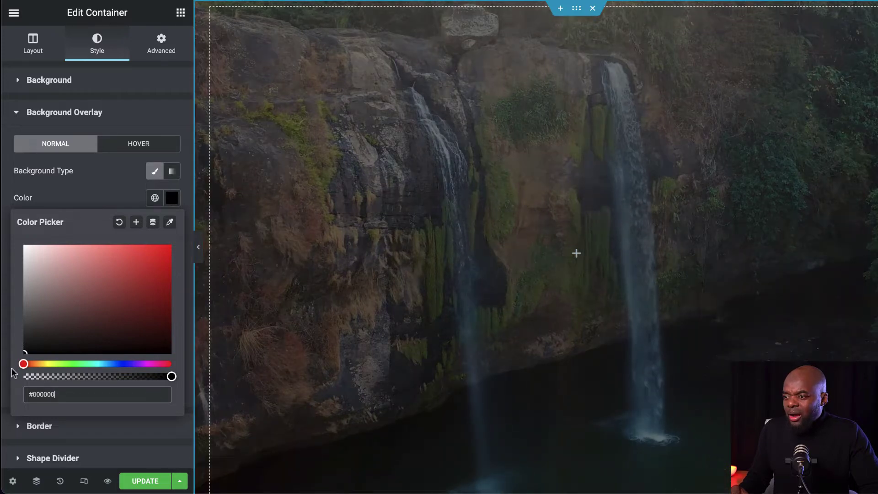
{"action": "left_click", "coordinate": [108, 198]}
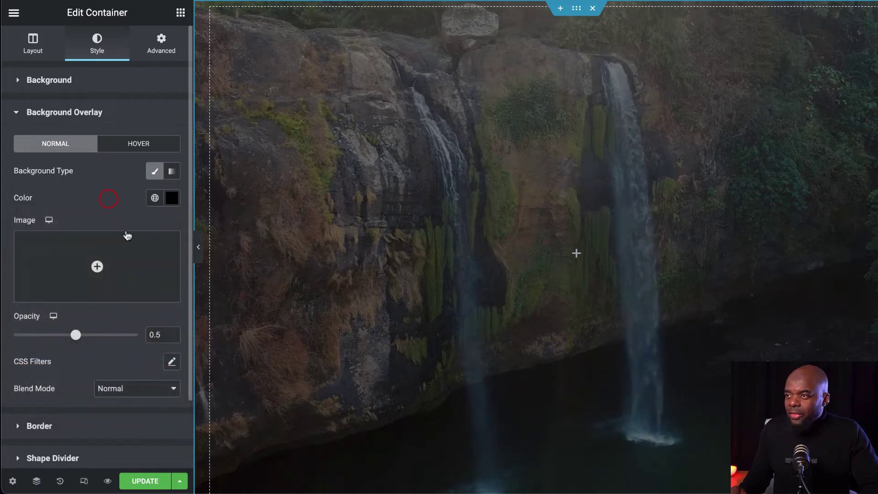
{"action": "left_click", "coordinate": [149, 479]}
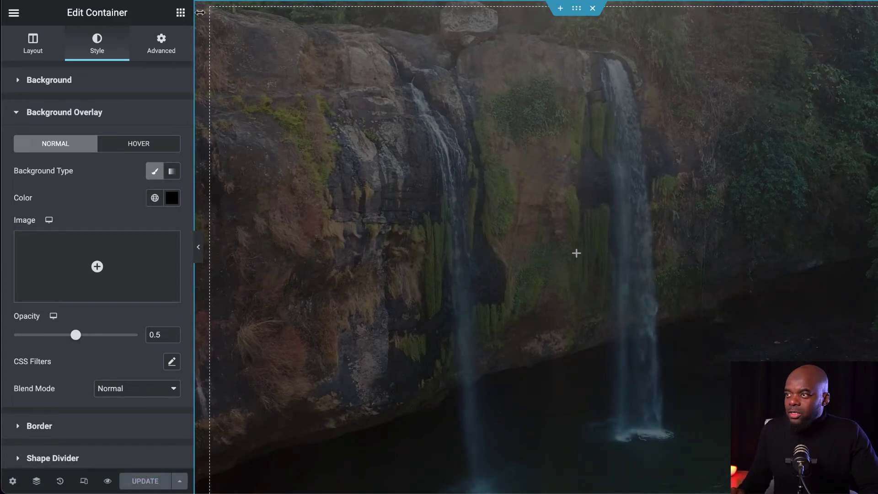
- Place a Heading widget in the container, centre it, and title it 'VISIT CHINHOYI'
{"action": "left_click", "coordinate": [181, 12]}
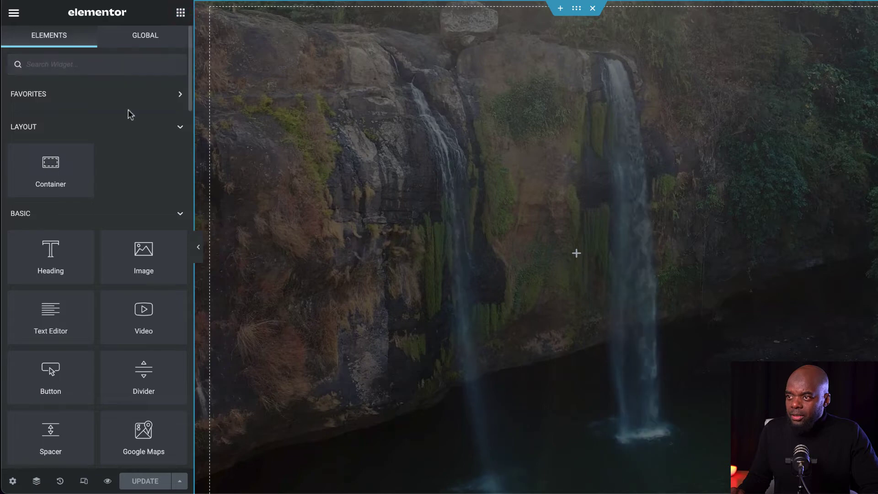
{"action": "left_click_drag", "start_coordinate": [51, 255], "coordinate": [550, 260]}
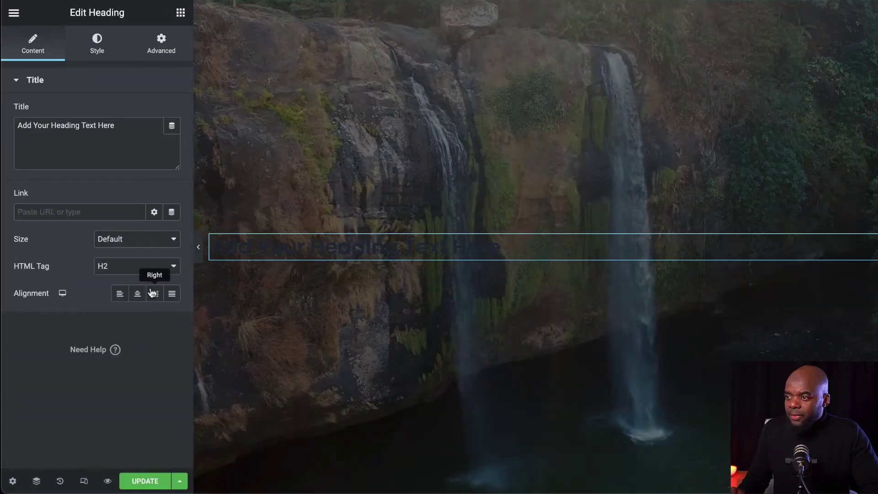
{"action": "left_click", "coordinate": [137, 294]}
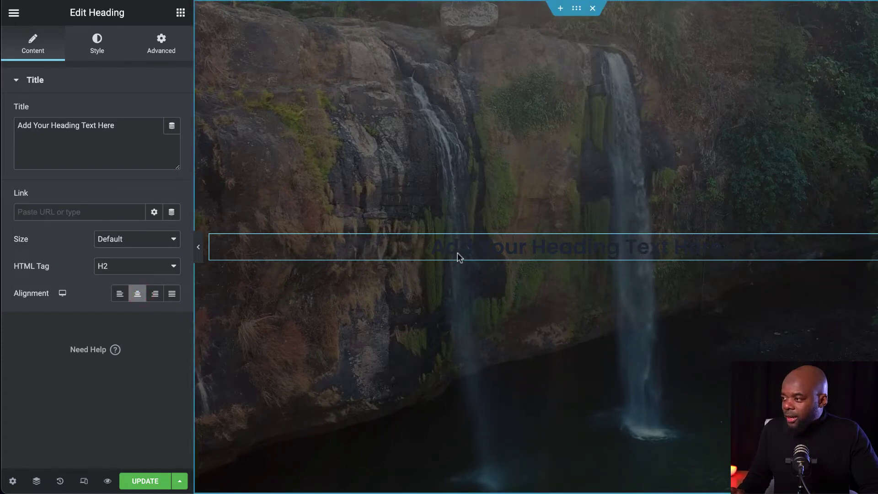
{"action": "left_click", "coordinate": [476, 253]}
{"action": "key", "text": "ctrl+a"}
{"action": "key", "text": "ctrl+v"}
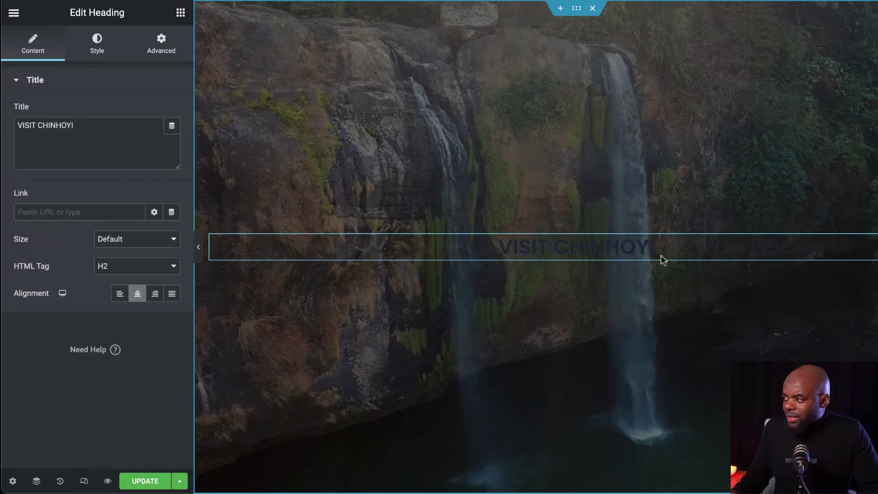
- Set the heading's text colour to the white global colour
{"action": "left_click", "coordinate": [101, 44]}
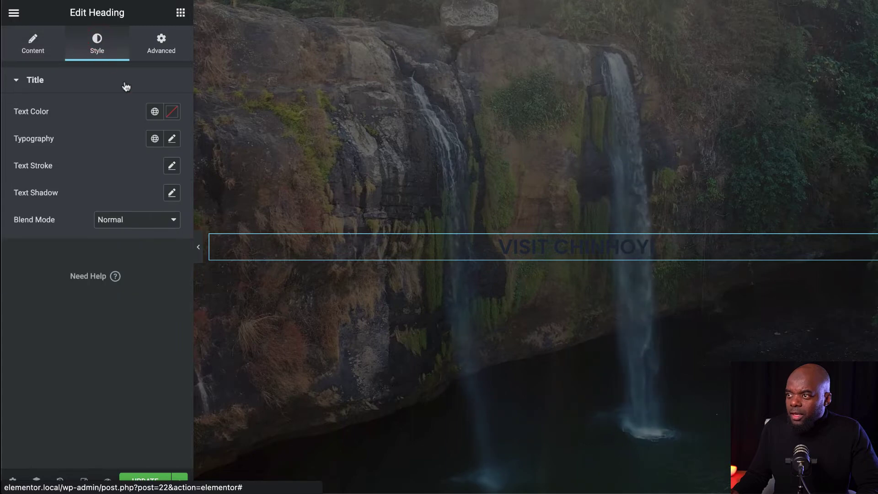
{"action": "left_click", "coordinate": [155, 112]}
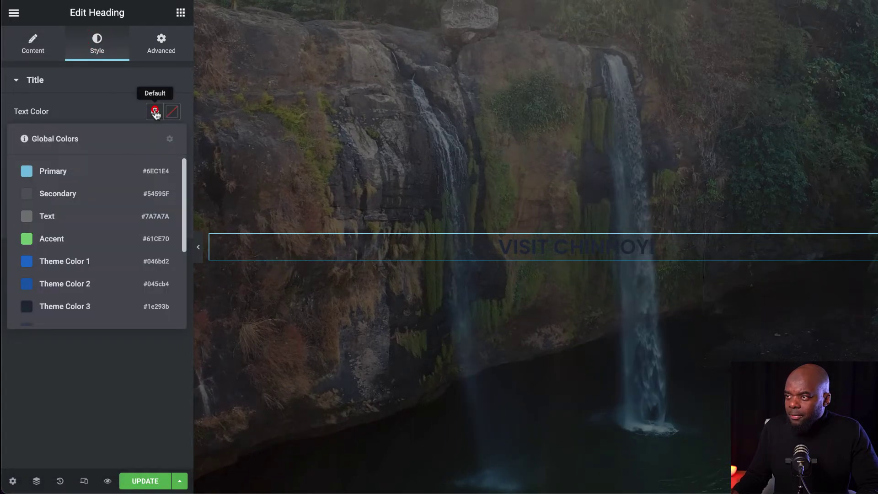
{"action": "scroll", "coordinate": [88, 245], "scroll_direction": "down", "scroll_amount": 3}
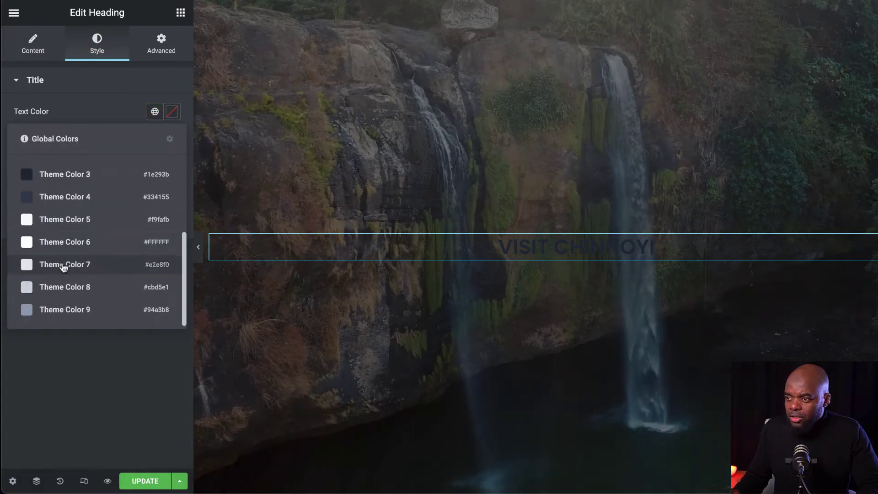
{"action": "left_click", "coordinate": [61, 242]}
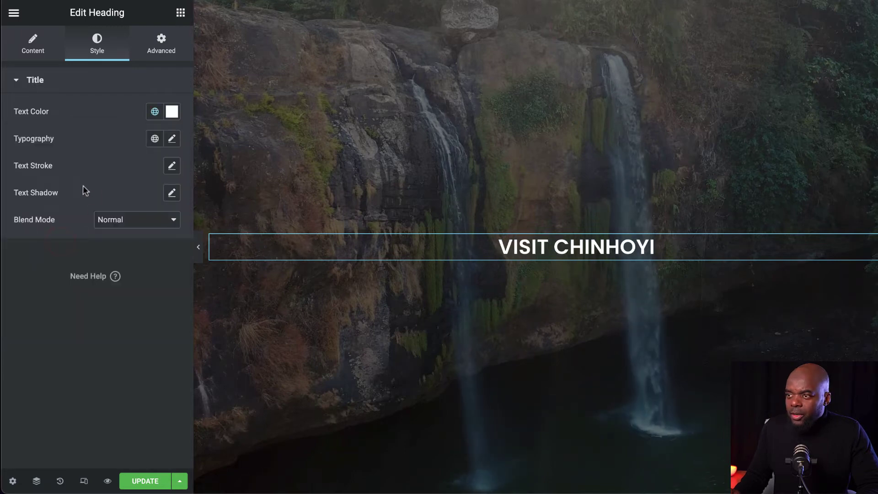
- Give the heading typography 6 px letter spacing and Bold weight
{"action": "left_click", "coordinate": [171, 140]}
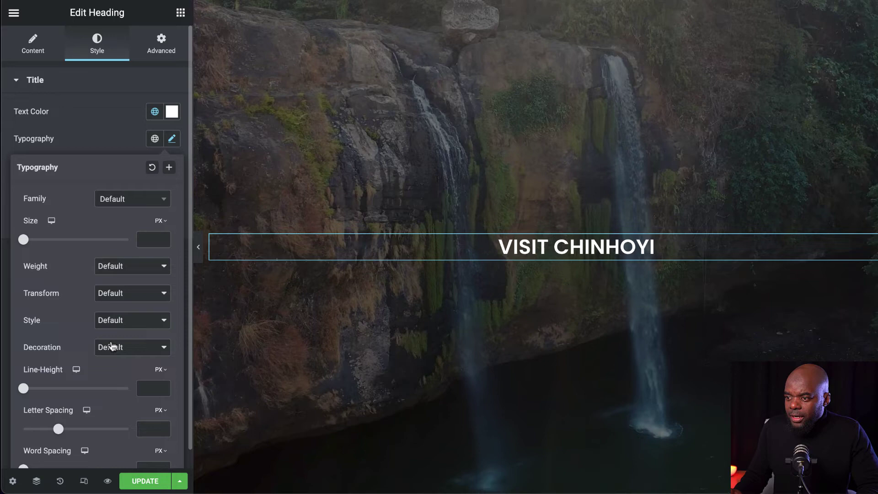
{"action": "scroll", "coordinate": [112, 346], "scroll_direction": "down", "scroll_amount": 1}
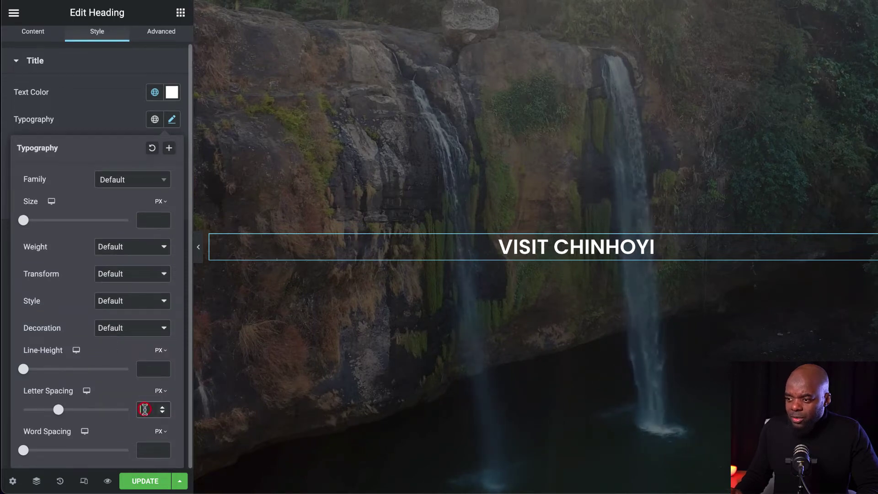
{"action": "type", "text": "6"}
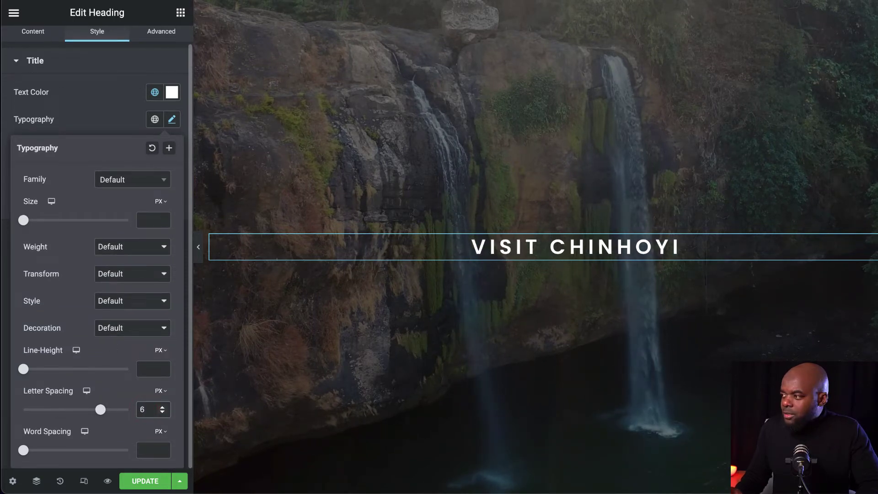
{"action": "left_click", "coordinate": [122, 253]}
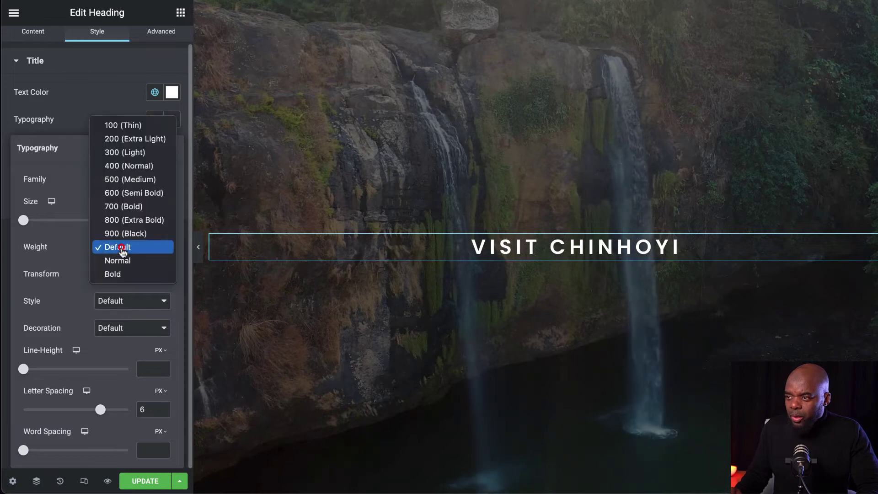
{"action": "left_click", "coordinate": [135, 275]}
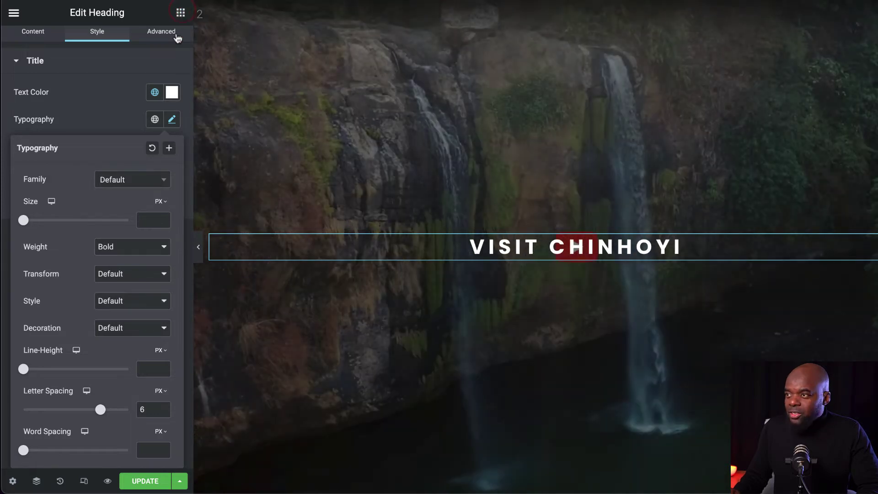
- Add a Text Editor paragraph below the heading with white, centre-aligned text
{"action": "left_click", "coordinate": [181, 13]}
{"action": "left_click_drag", "start_coordinate": [52, 313], "coordinate": [517, 255]}
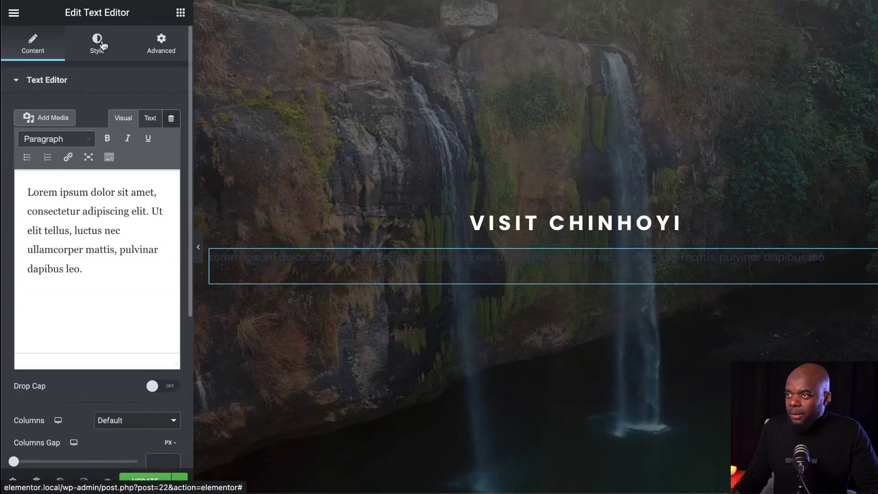
{"action": "left_click", "coordinate": [102, 44]}
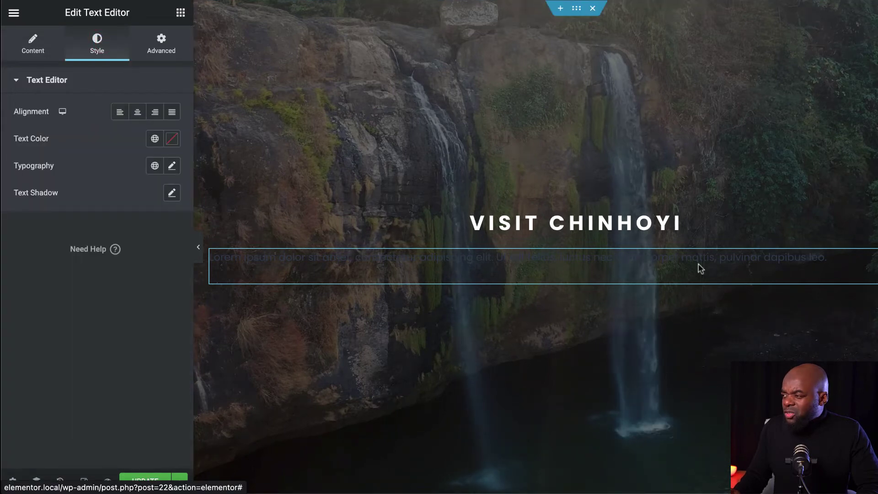
{"action": "left_click", "coordinate": [155, 139]}
{"action": "scroll", "coordinate": [71, 313], "scroll_direction": "down", "scroll_amount": 3}
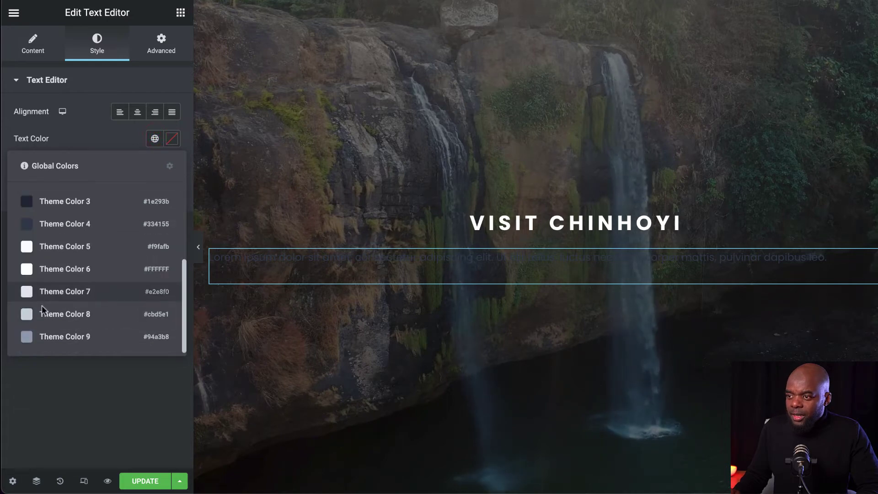
{"action": "left_click", "coordinate": [27, 269]}
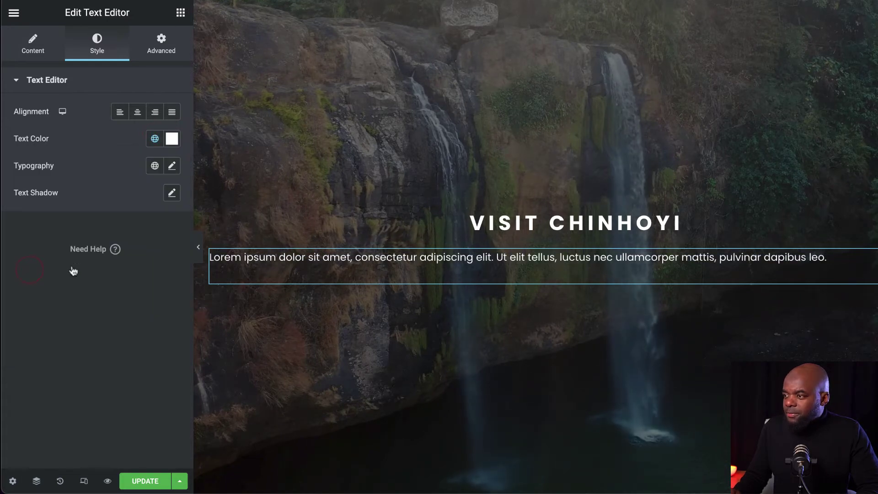
{"action": "left_click", "coordinate": [137, 112]}
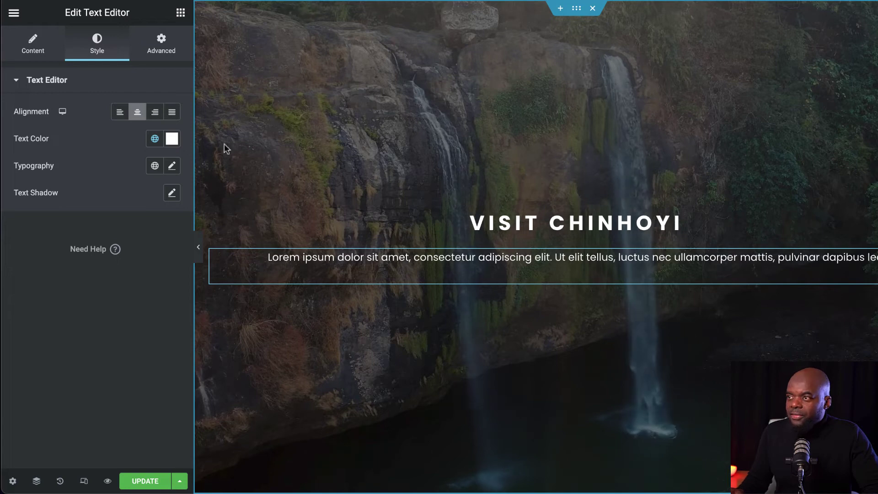
- Give the text block a custom 62% width and align it to the centre
{"action": "left_click", "coordinate": [162, 46]}
{"action": "left_click", "coordinate": [133, 211]}
{"action": "left_click", "coordinate": [135, 254]}
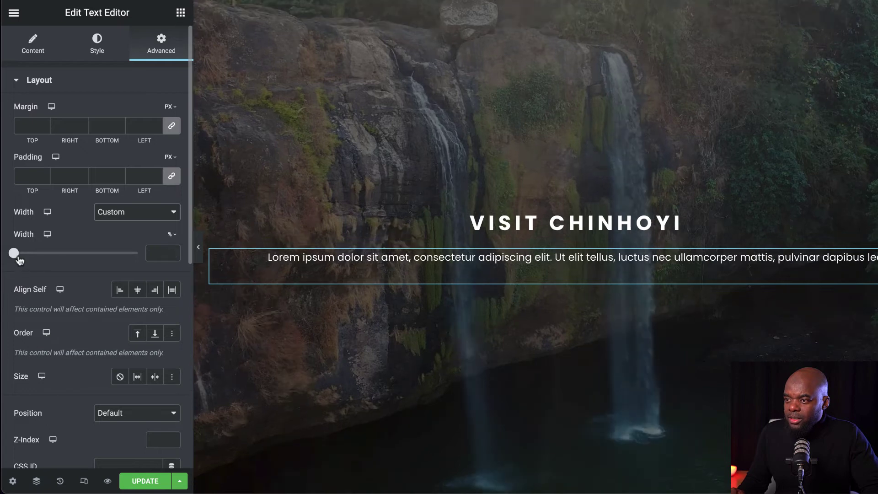
{"action": "left_click_drag", "start_coordinate": [14, 253], "coordinate": [93, 258]}
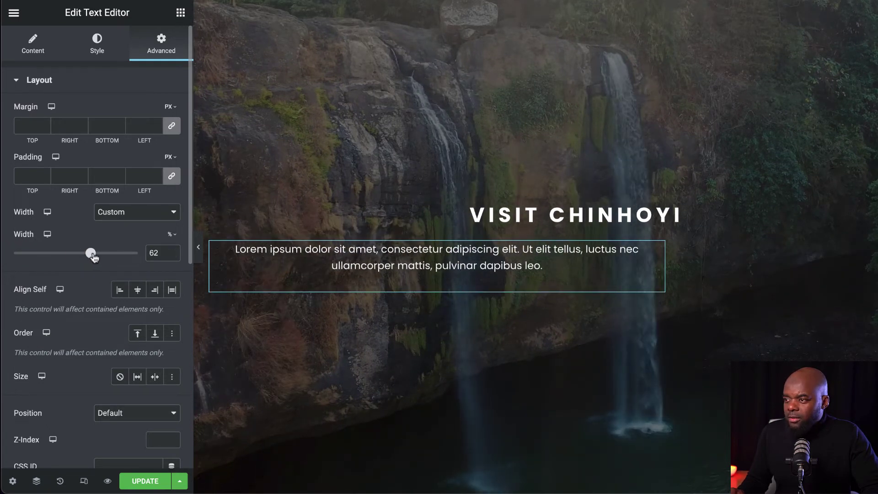
{"action": "left_click", "coordinate": [138, 290]}
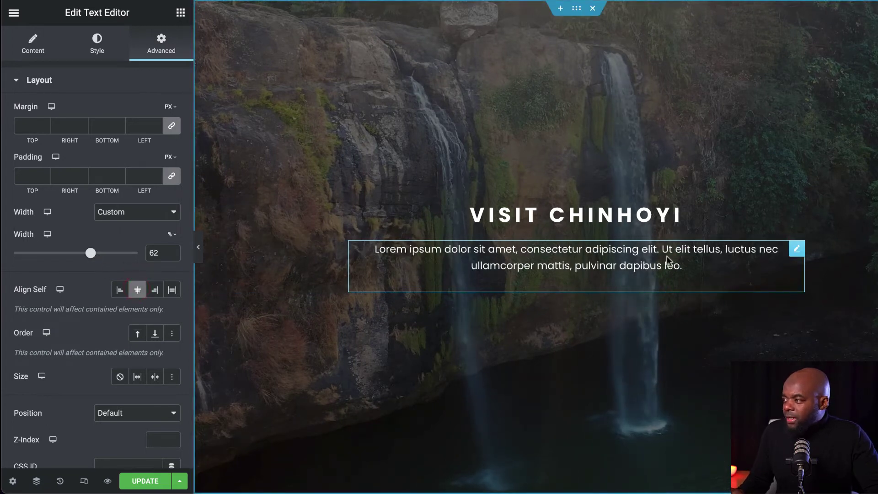
- Add a centred Button widget below the paragraph and select its label to become 'Find Out More'
{"action": "left_click", "coordinate": [181, 12]}
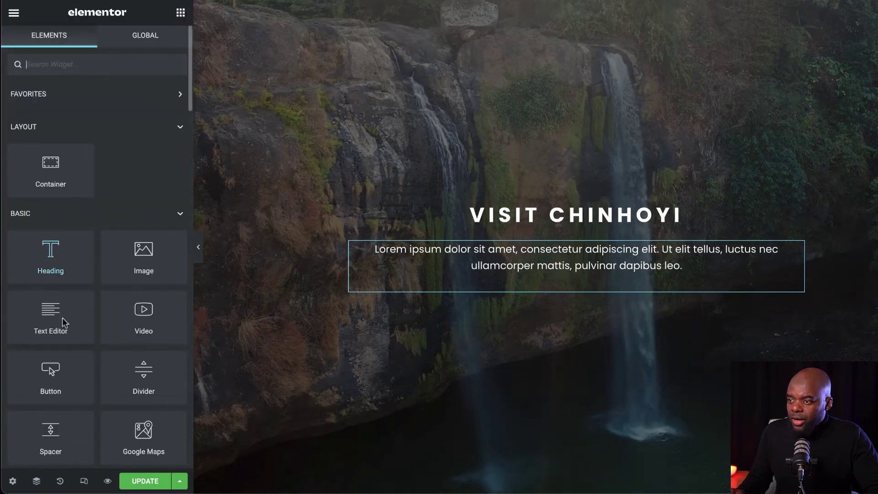
{"action": "left_click_drag", "start_coordinate": [50, 372], "coordinate": [554, 293]}
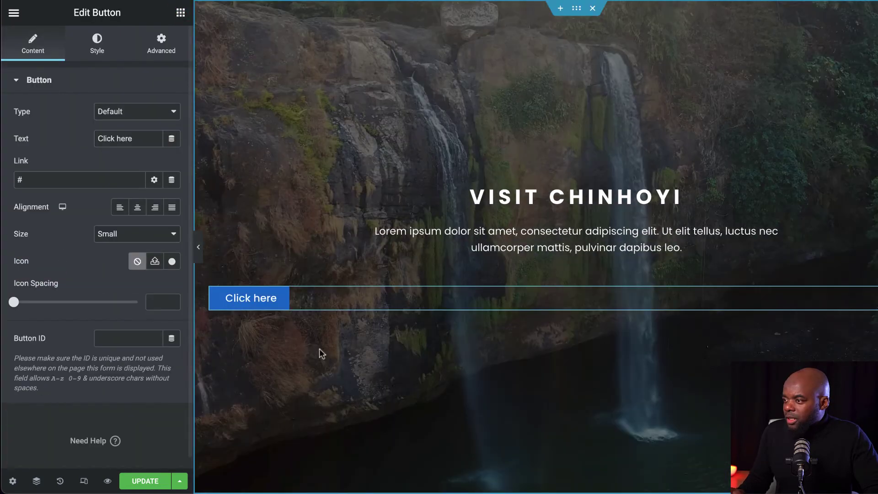
{"action": "left_click", "coordinate": [137, 207]}
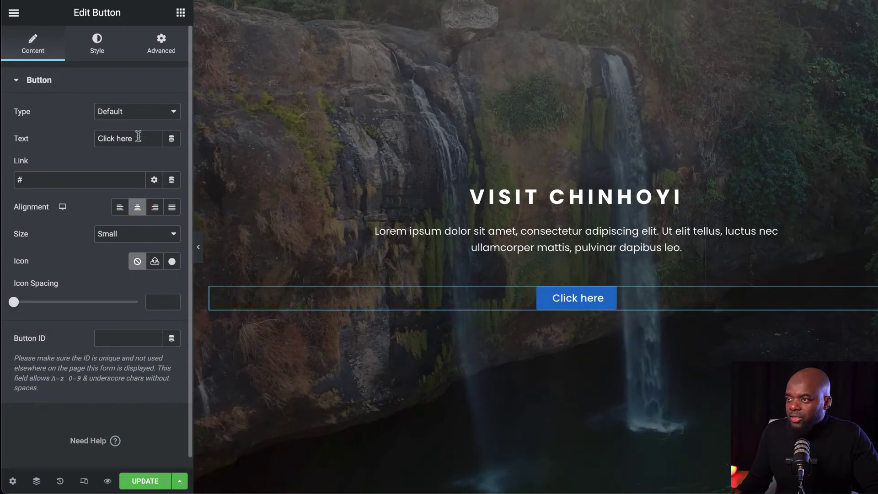
{"action": "left_click_drag", "start_coordinate": [137, 137], "coordinate": [94, 139]}
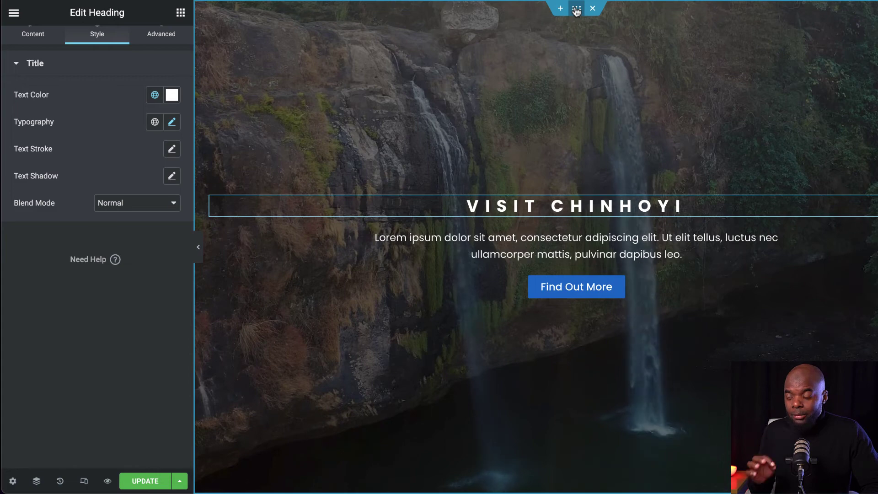
- Select the hero container and insert pexels-pixabay-414061.jpg as the background fallback image
{"action": "left_click", "coordinate": [576, 10]}
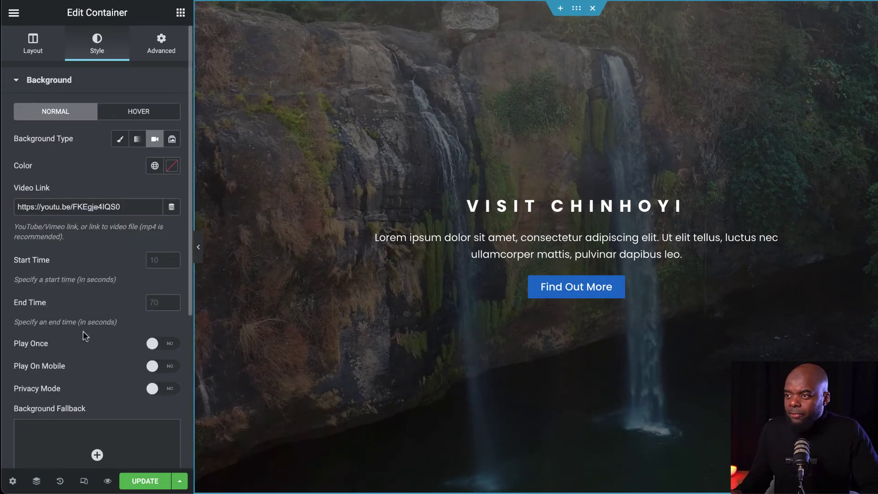
{"action": "scroll", "coordinate": [84, 330], "scroll_direction": "down", "scroll_amount": 3}
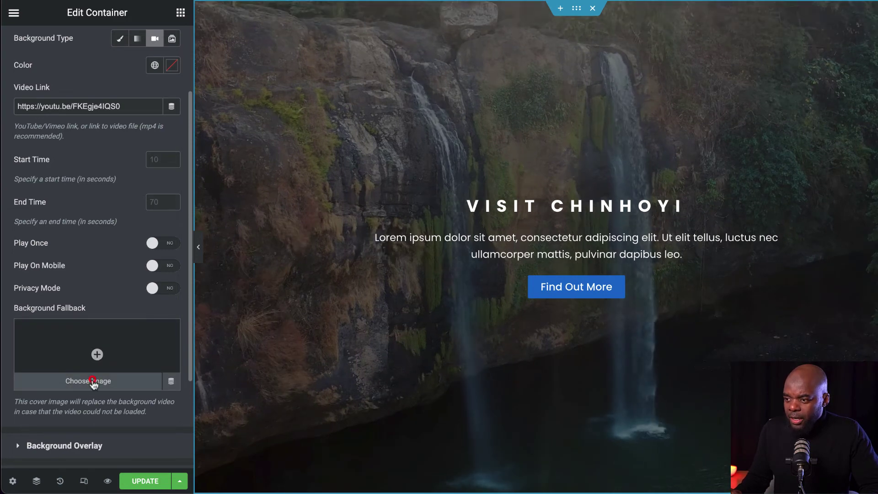
{"action": "left_click", "coordinate": [94, 382]}
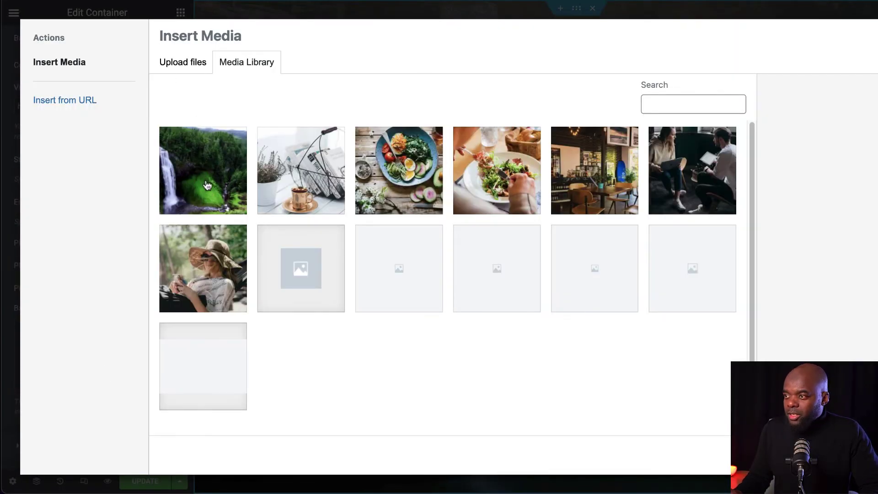
{"action": "left_click", "coordinate": [207, 184]}
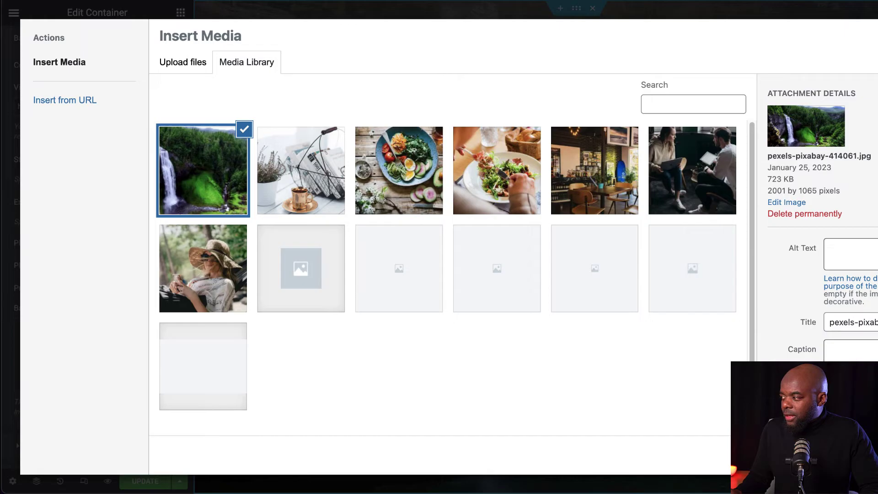
{"action": "left_click", "coordinate": [836, 460]}
{"action": "mouse_move", "coordinate": [168, 371]}
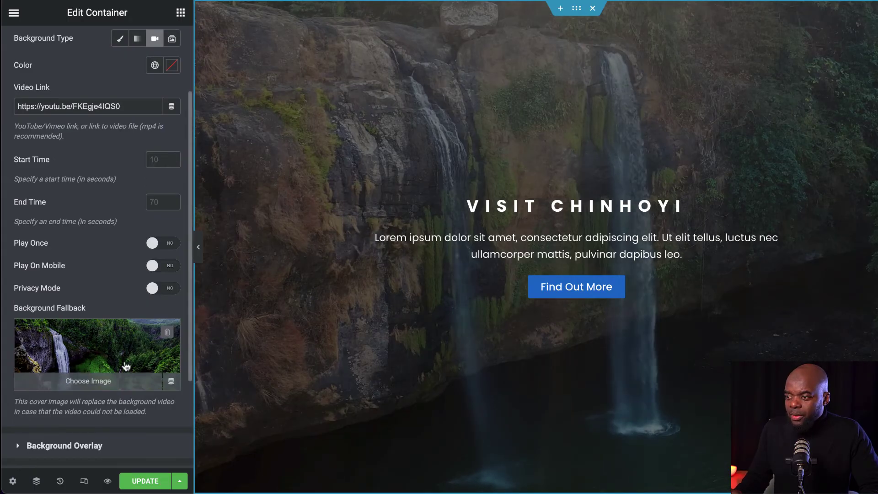
{"action": "scroll", "coordinate": [125, 254], "scroll_direction": "up", "scroll_amount": 3}
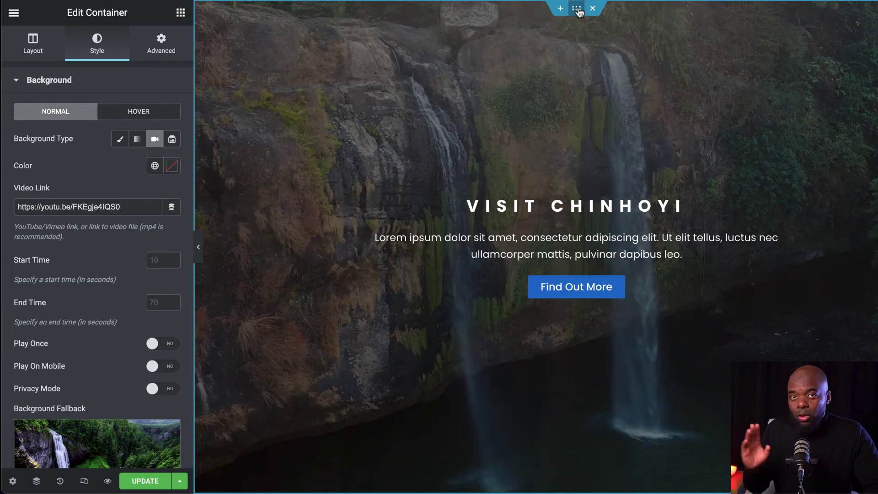
- Preview the hero at tablet and mobile widths, then return to the desktop preview
{"action": "left_click", "coordinate": [84, 482]}
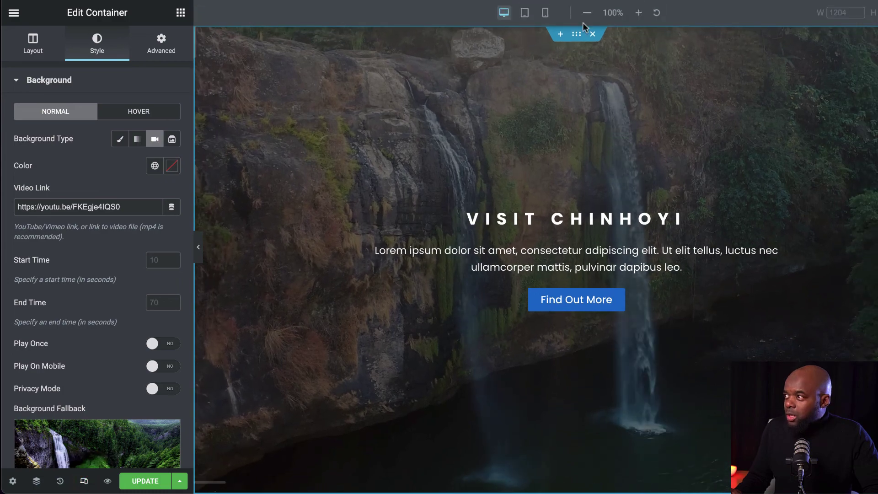
{"action": "left_click", "coordinate": [530, 17]}
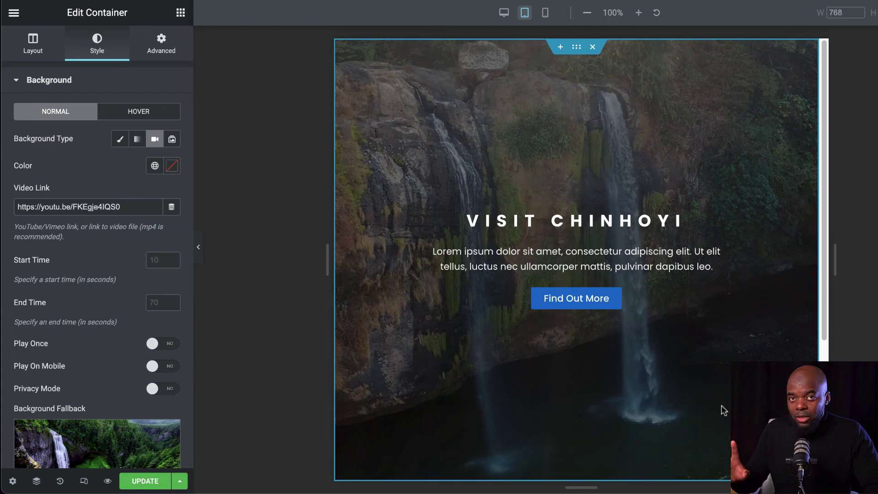
{"action": "left_click", "coordinate": [545, 14]}
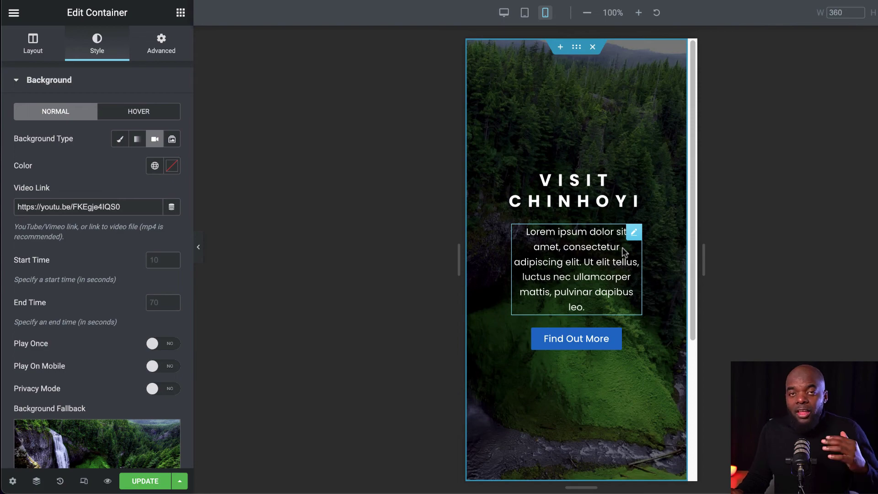
{"action": "left_click", "coordinate": [504, 13]}
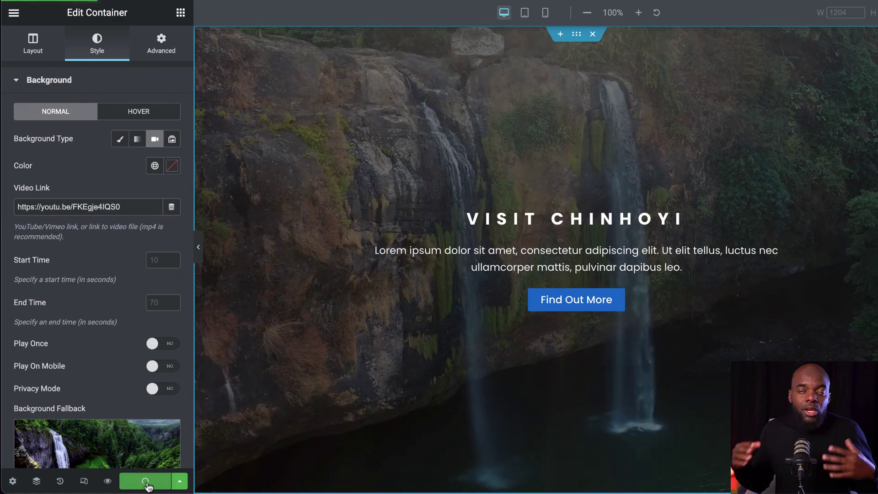
- Open the front-end preview to see the finished waterfall hero as visitors will
{"action": "left_click", "coordinate": [107, 482]}
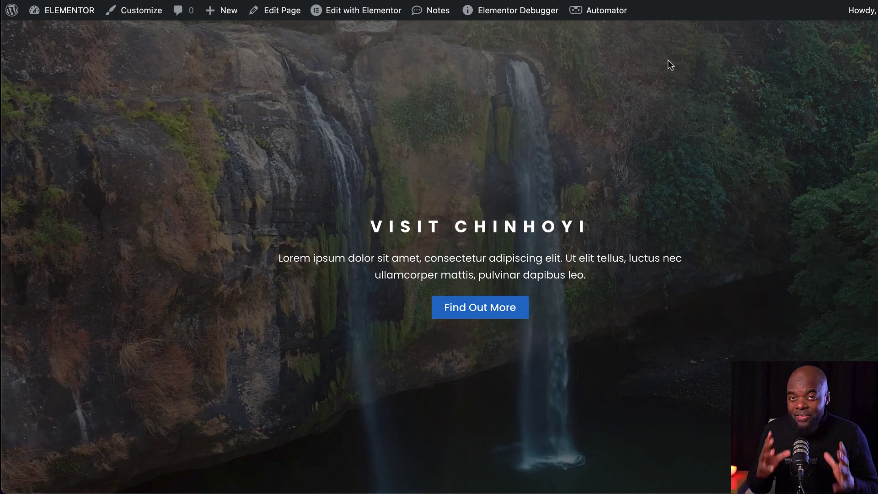